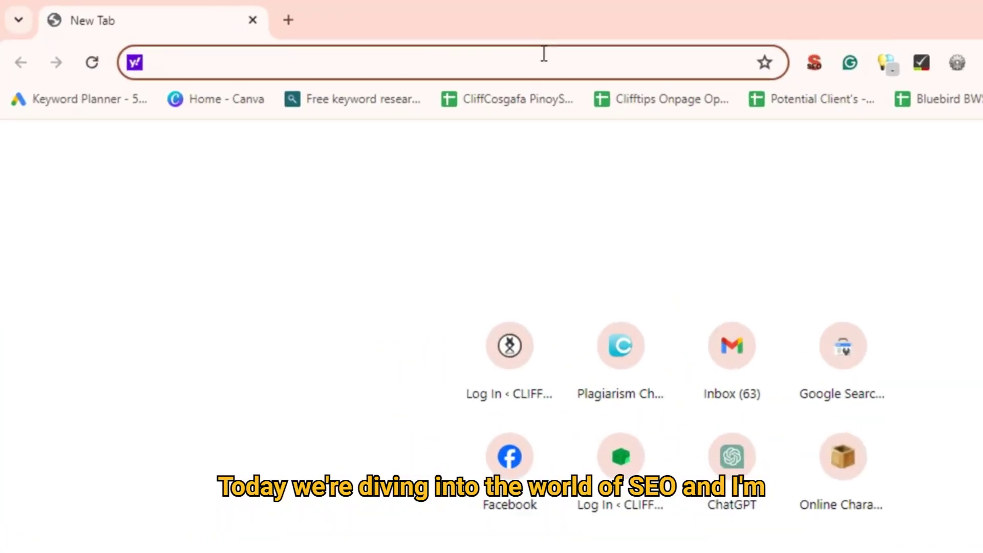
Step: Load google.com/ads, open the Keyword Planner and dismiss the account security notice
text(google.com/ads)
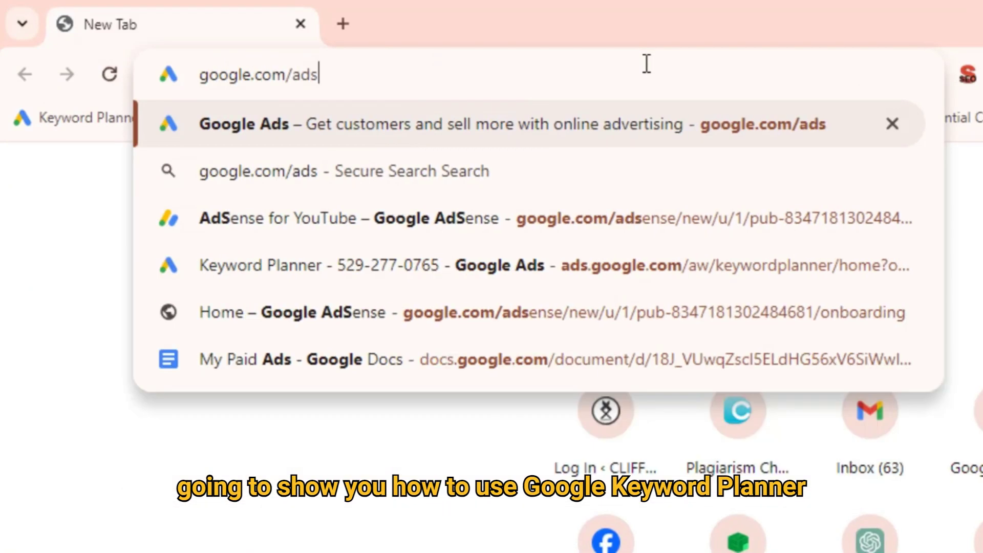
key(Return)
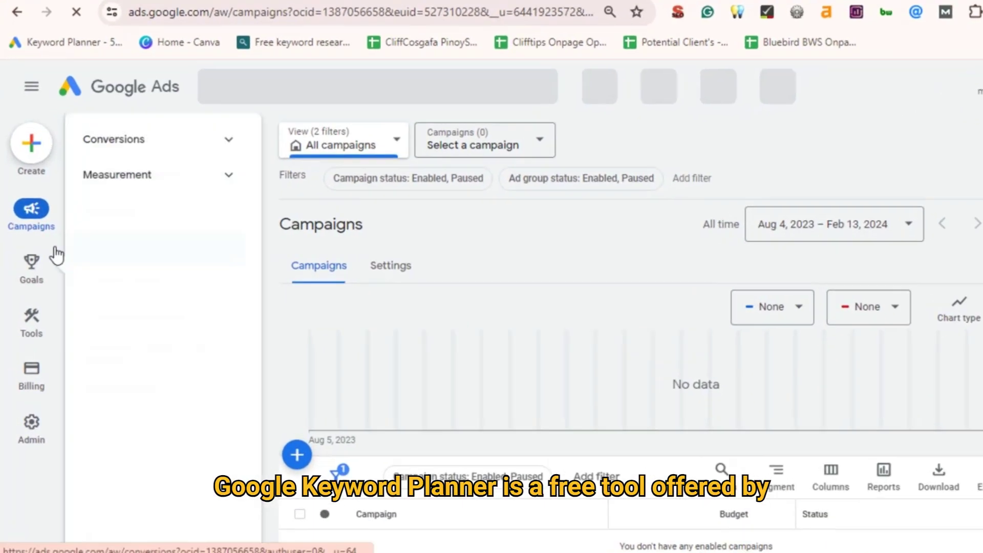
click(196, 180)
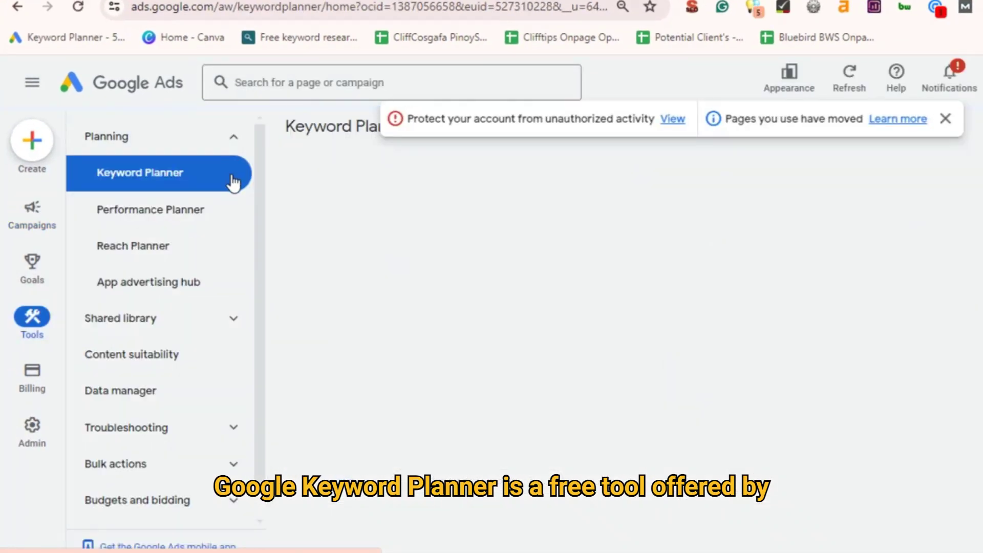
click(945, 121)
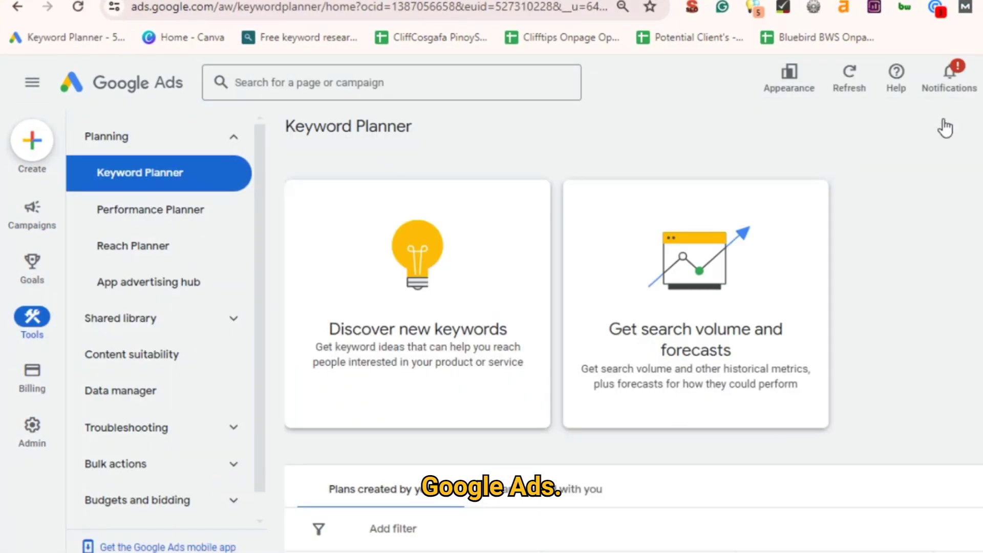
Step: Discover keyword ideas for 'best resorts in Philippines' as a quick demo
click(418, 301)
text(best res)
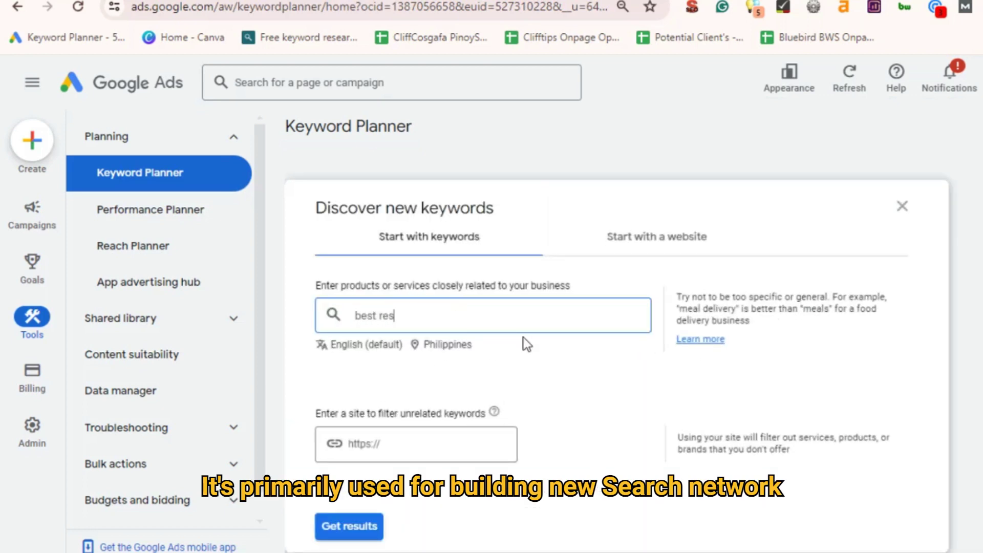
text(orts in Philippines)
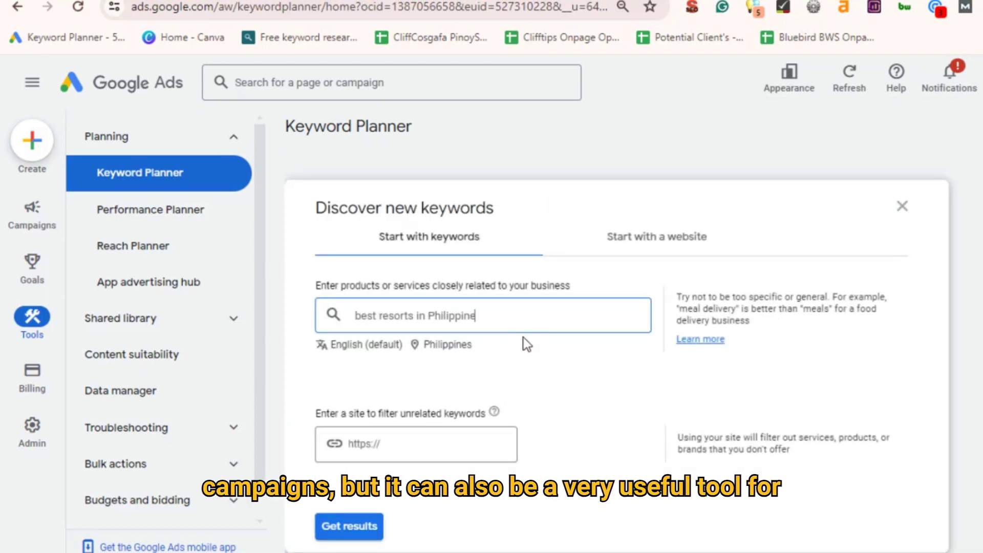
key(Return)
key(Return)
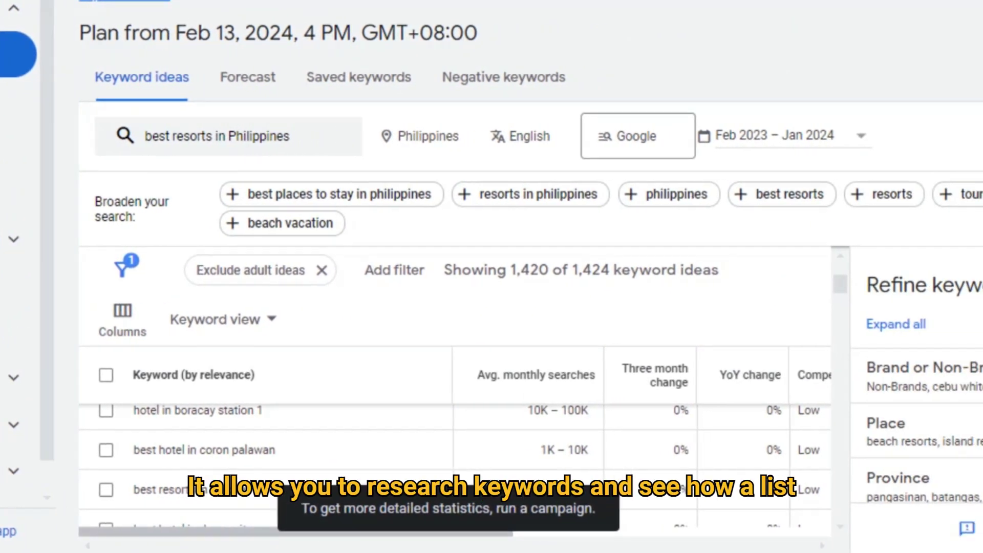
scroll(870, 405, up, 5)
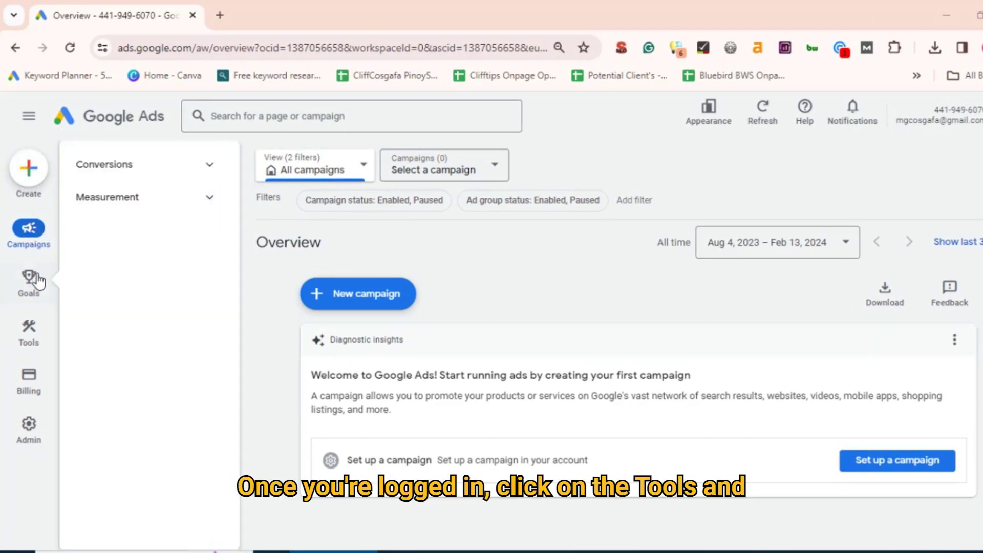
Step: Open Keyword Planner under Planning in the left-rail Tools menu
mouse_move(31, 333)
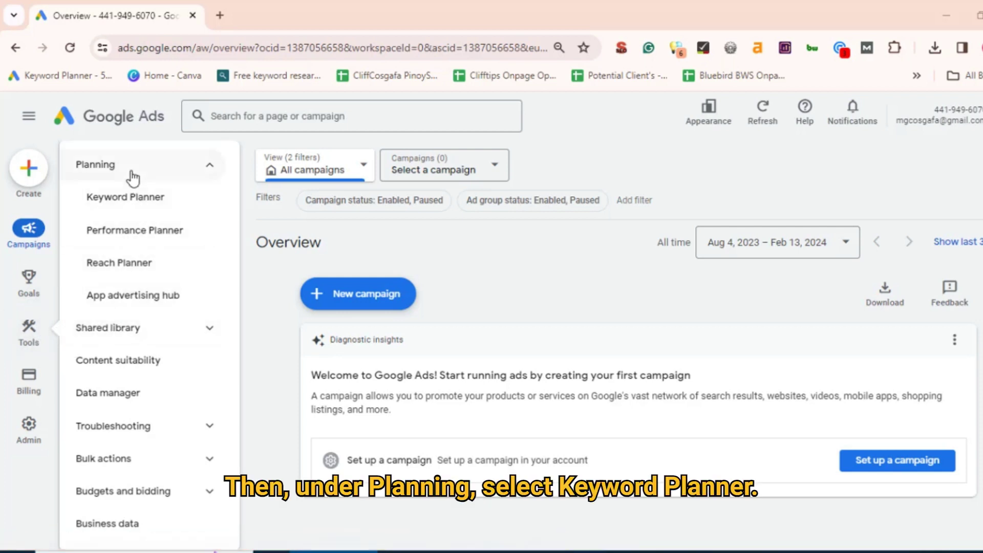
click(139, 207)
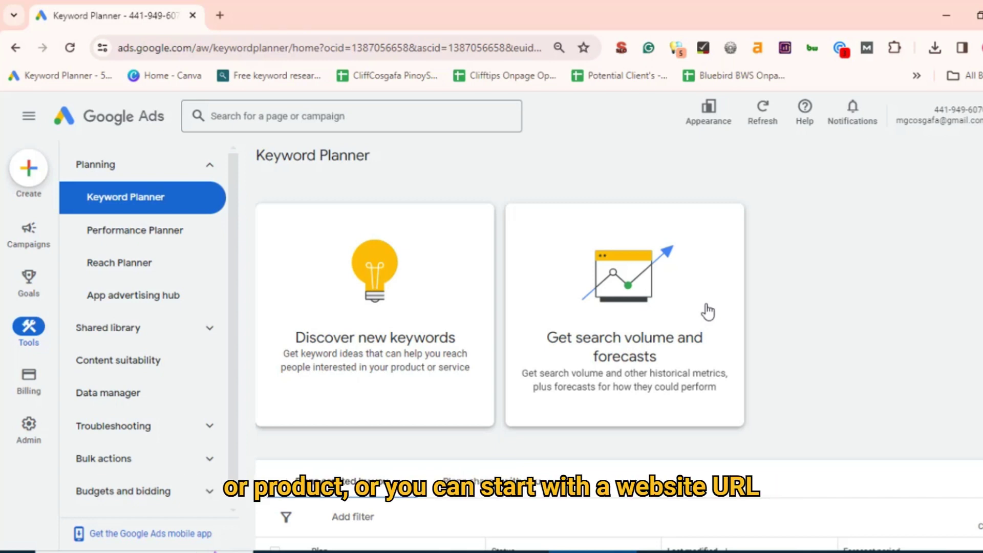
Step: Enter seed keywords 'coffee shop', 'best coffee shop in yew York' and 'organic coffe'
click(442, 285)
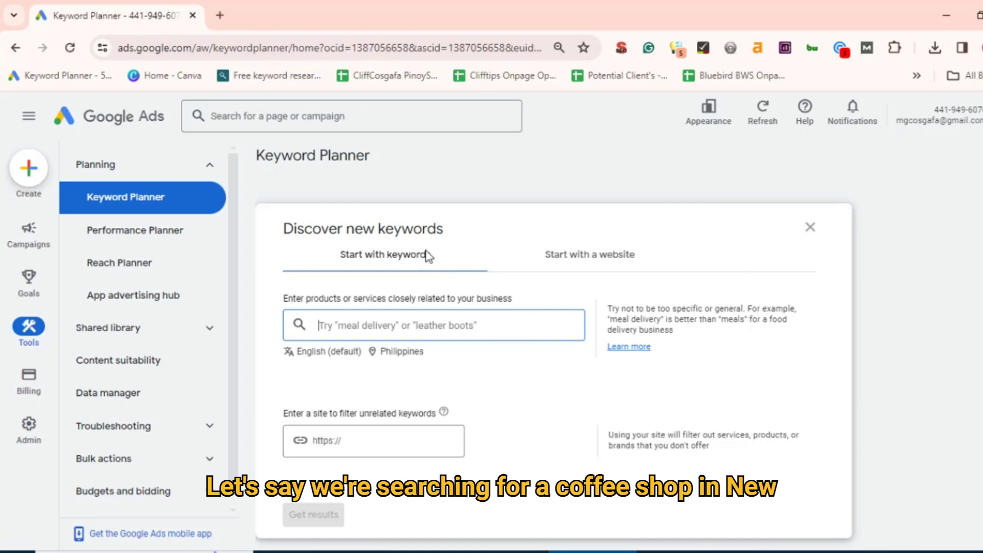
text(coffee sho)
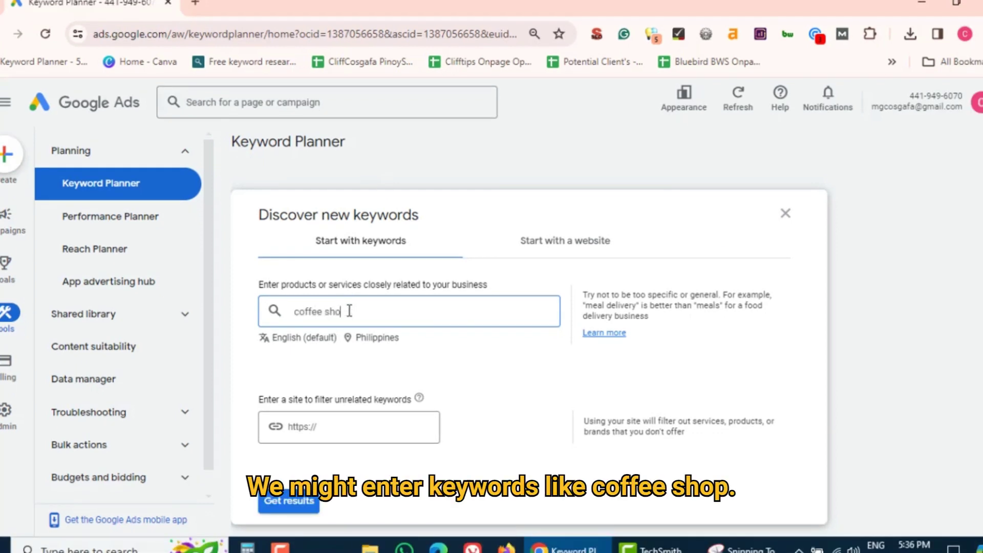
text(p)
key(Return)
text(best co)
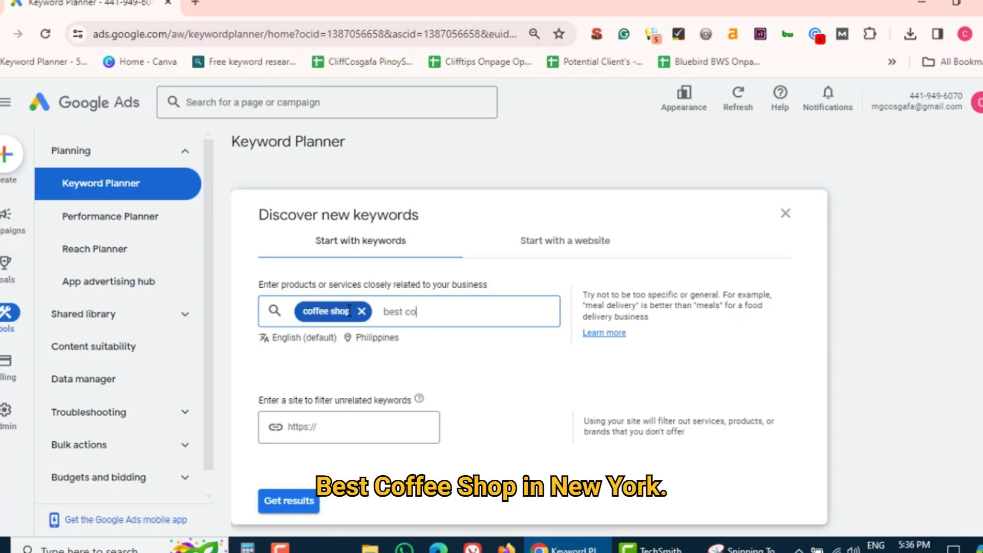
text(ffee shop in y)
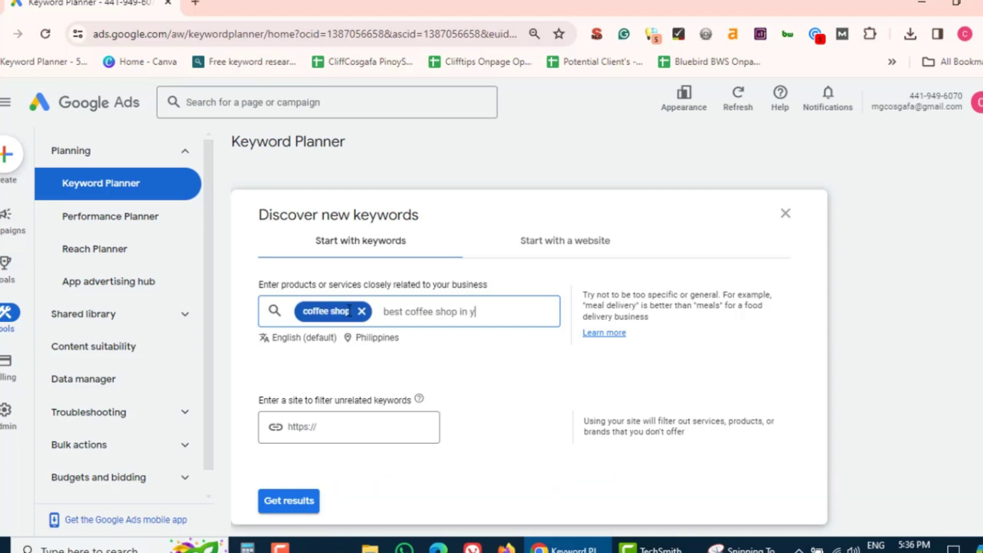
key(BackSpace)
text(New York)
key(Return)
text(organic cof)
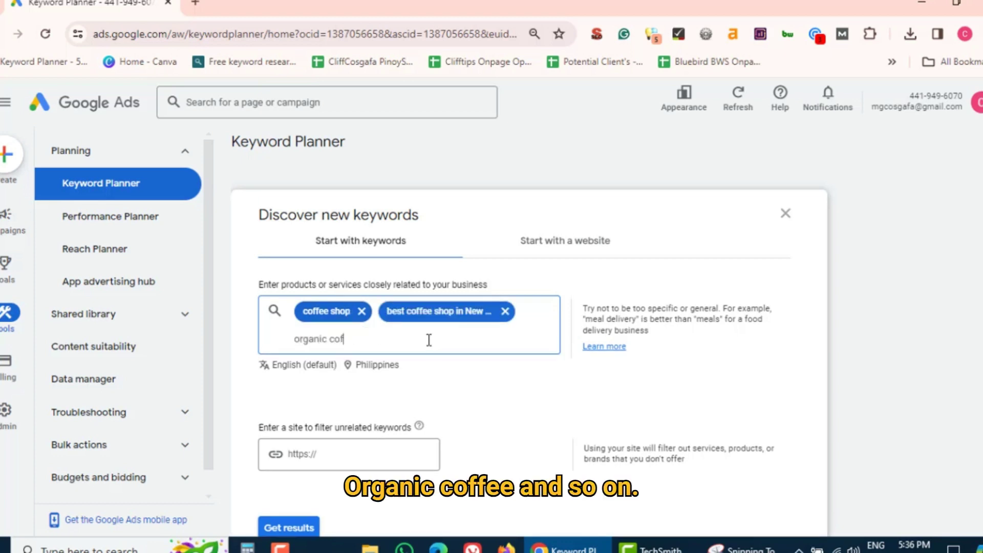
text(fe)
key(Return)
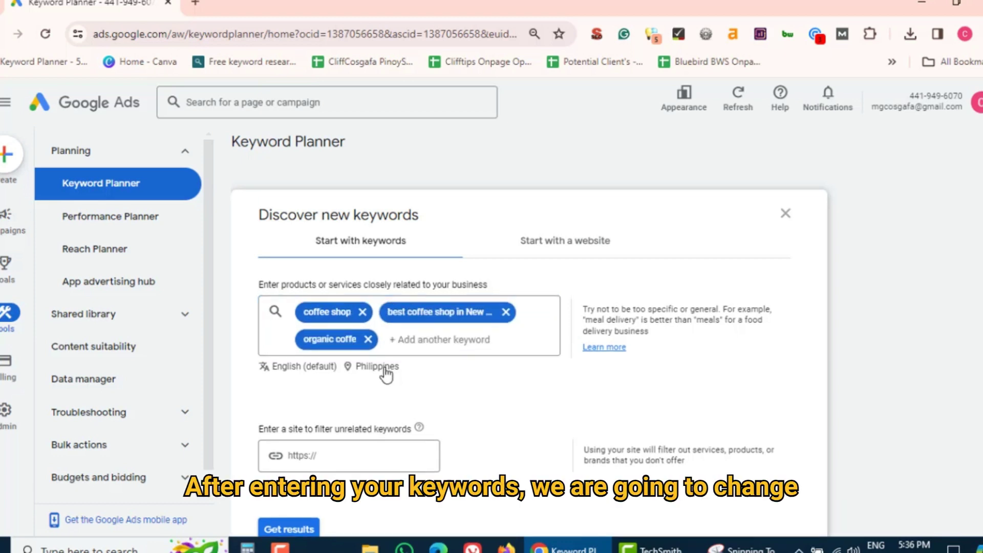
Step: Replace the Philippines target location with New York, United States and save
click(390, 368)
click(402, 262)
click(343, 180)
text(New Y)
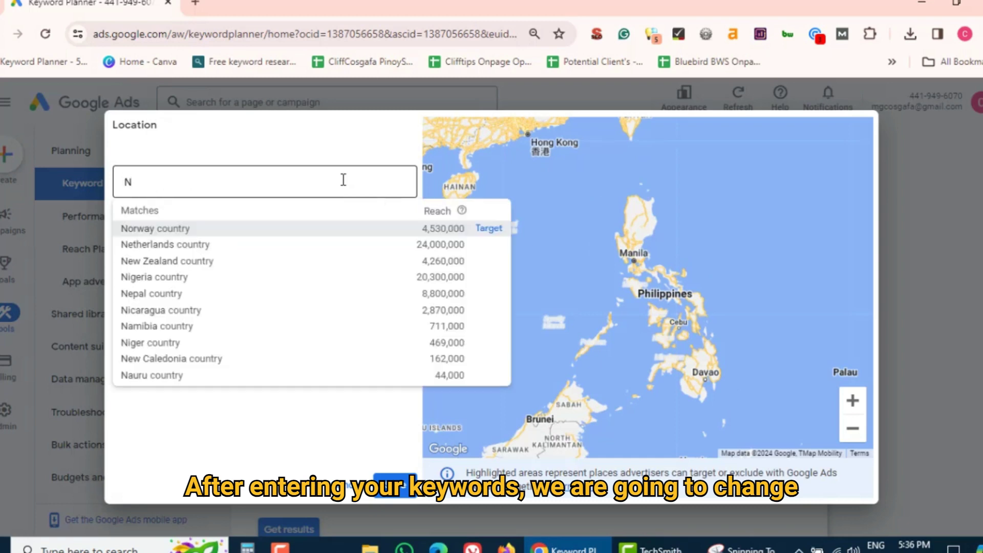
click(277, 229)
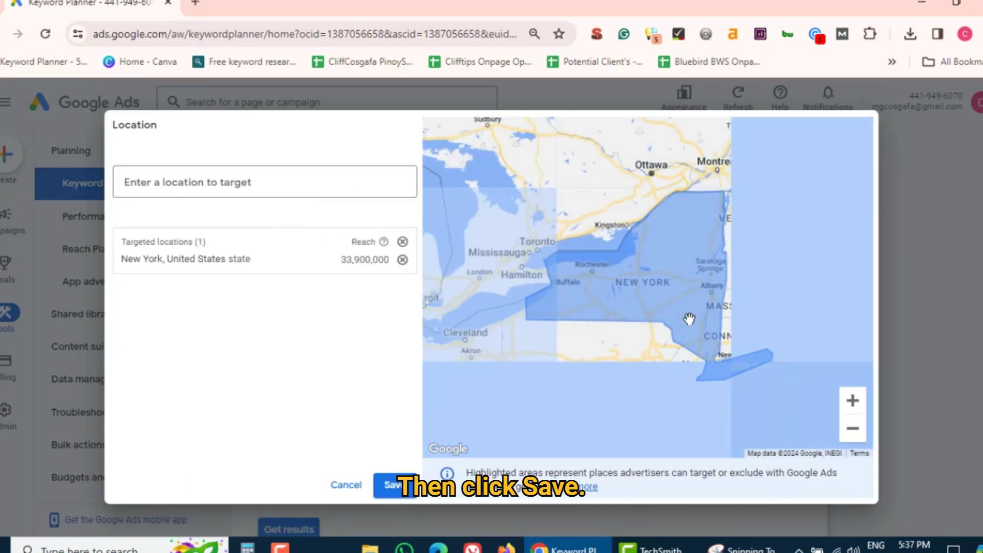
click(393, 486)
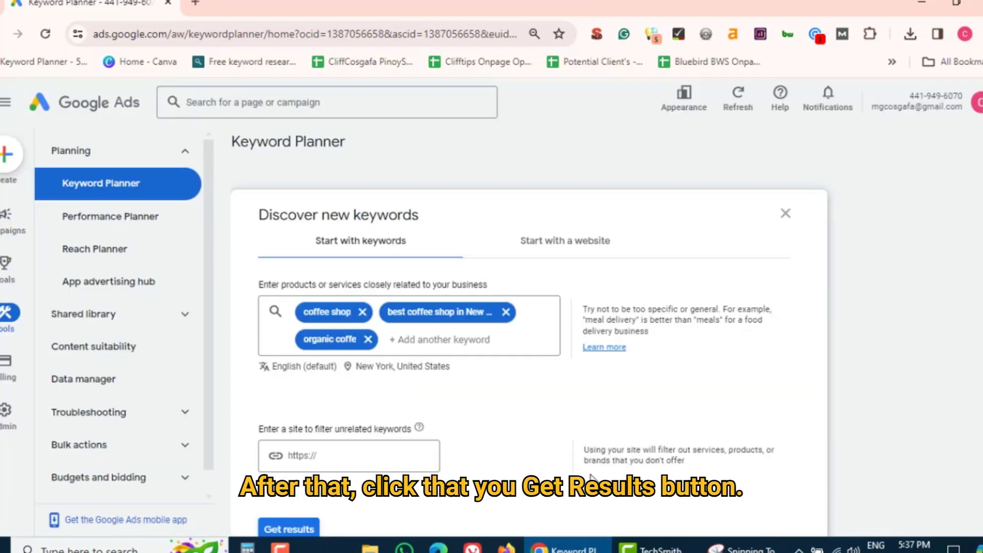
scroll(591, 478, down, 3)
Step: Get results and review the 1,904 coffee keyword ideas with their search and competition columns
click(303, 385)
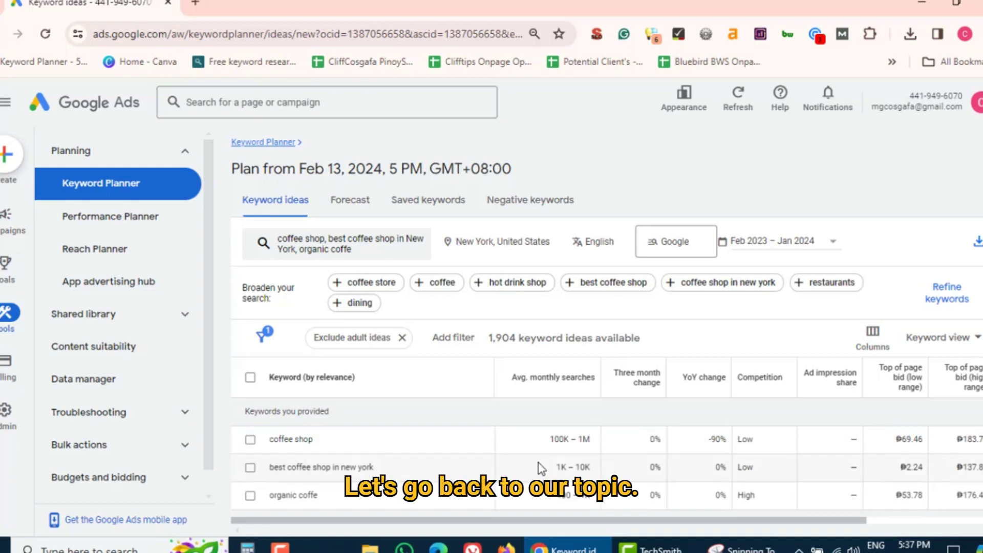
scroll(537, 466, down, 2)
scroll(538, 467, down, 10)
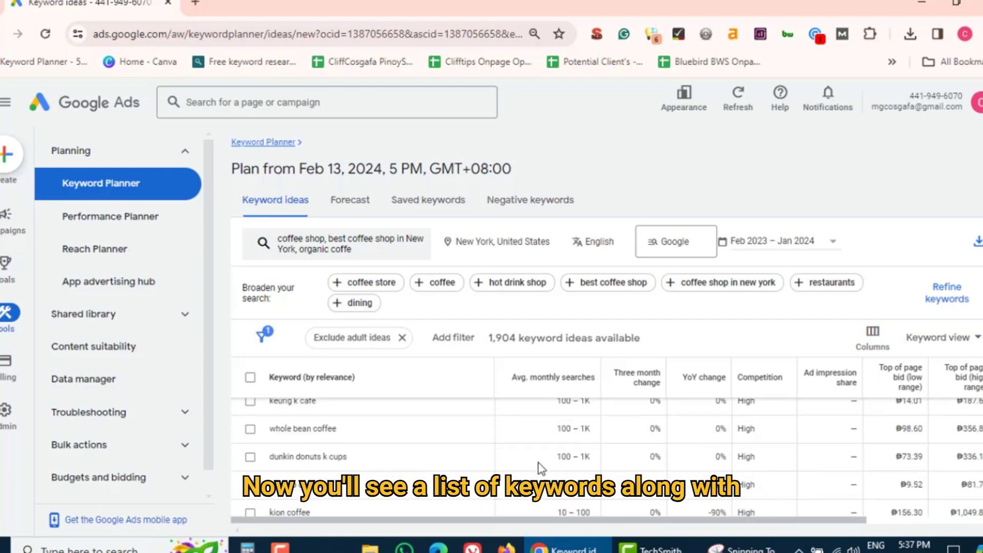
scroll(542, 468, down, 8)
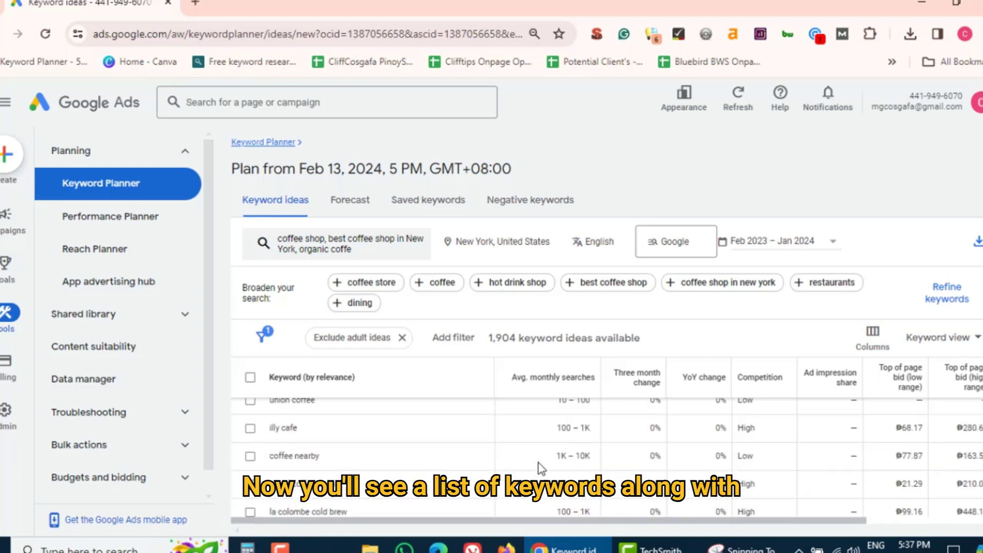
scroll(538, 467, up, 15)
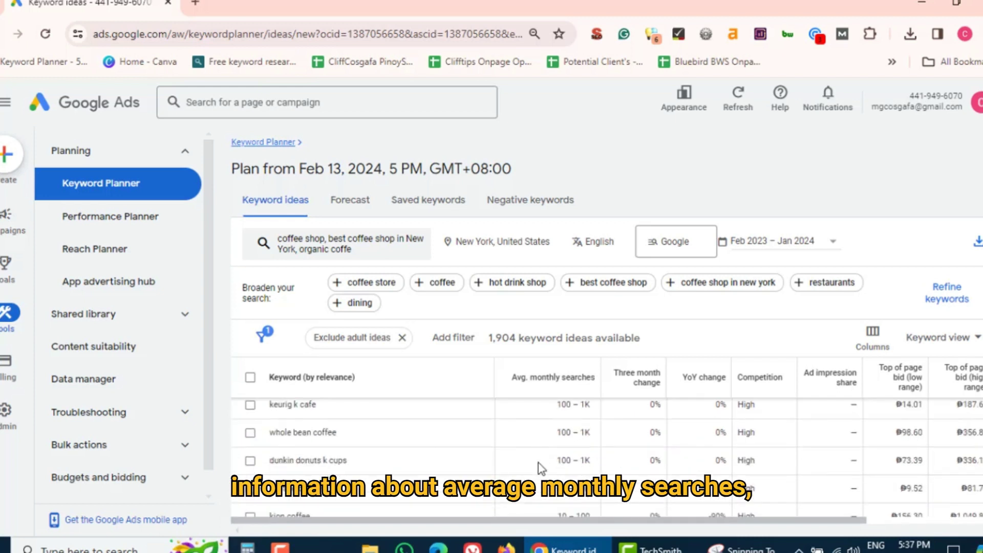
scroll(543, 466, up, 3)
mouse_move(572, 383)
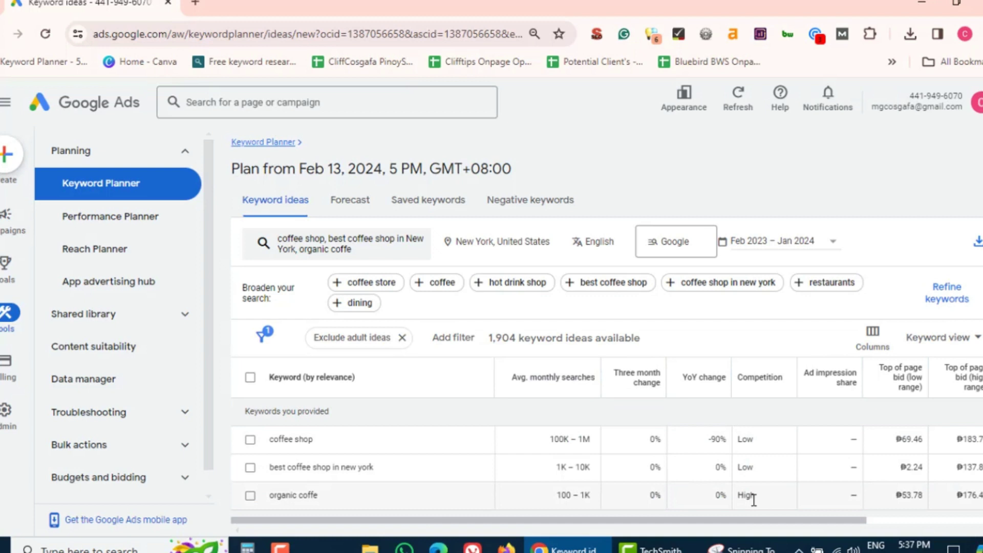
scroll(756, 500, down, 2)
scroll(756, 500, down, 5)
scroll(756, 500, up, 8)
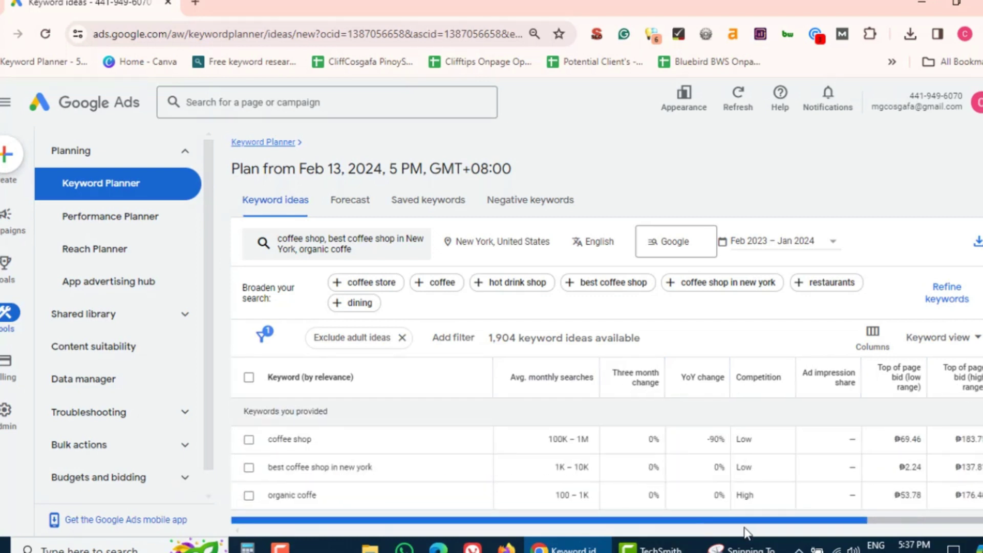
drag(695, 520, 599, 534)
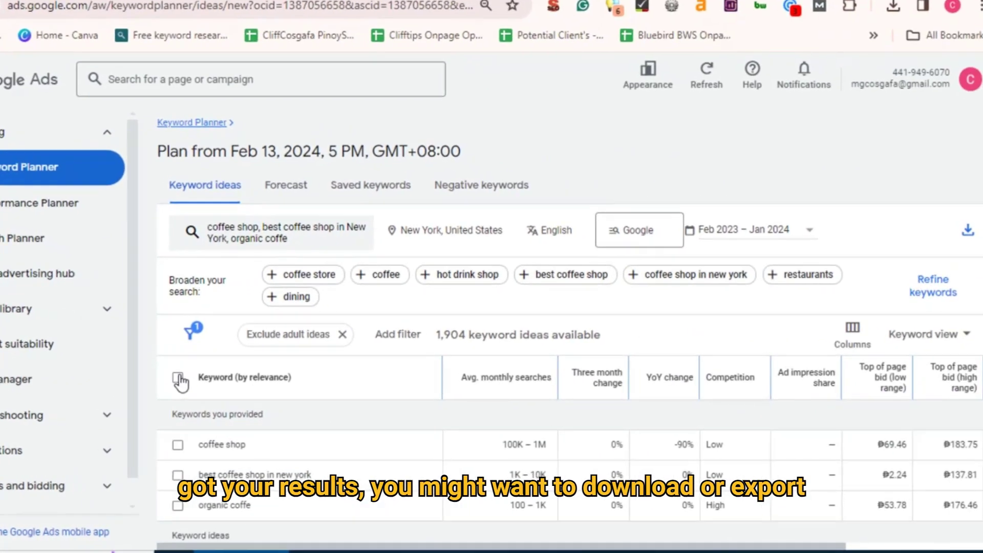
Step: Clear the selection, then tick coffee shop, best coffee shop in new york, organic coffe, coffee shops near me
click(555, 388)
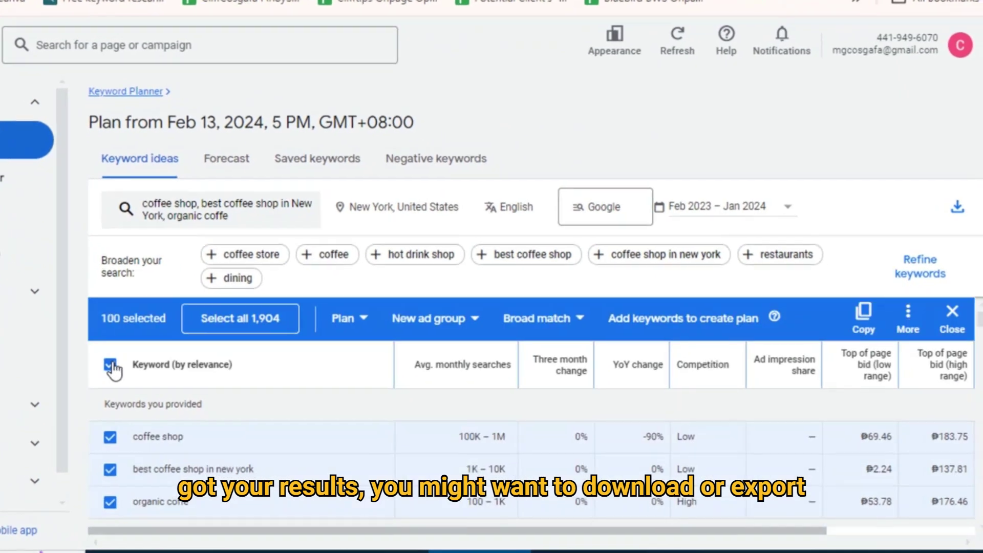
scroll(674, 432, down, 3)
scroll(189, 420, up, 15)
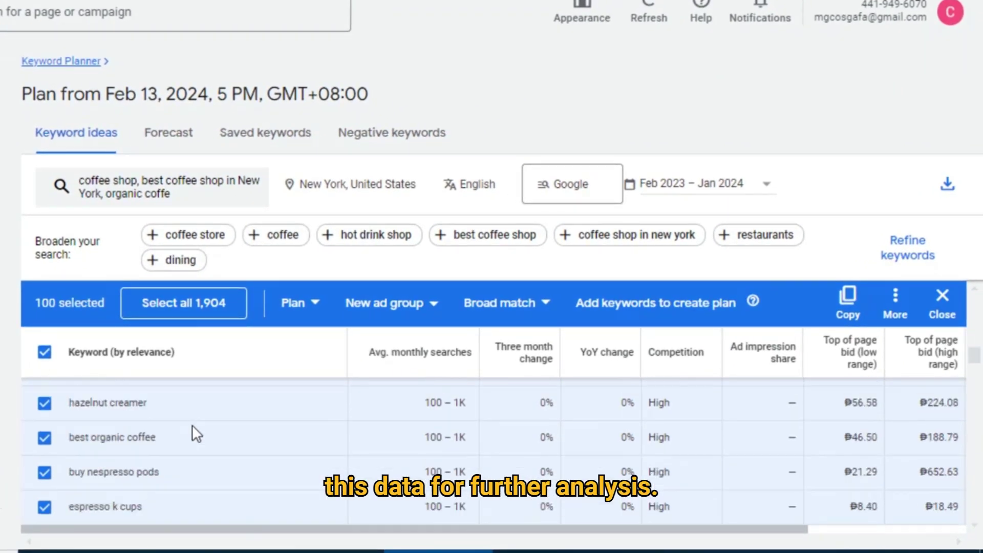
click(44, 353)
click(45, 429)
click(45, 463)
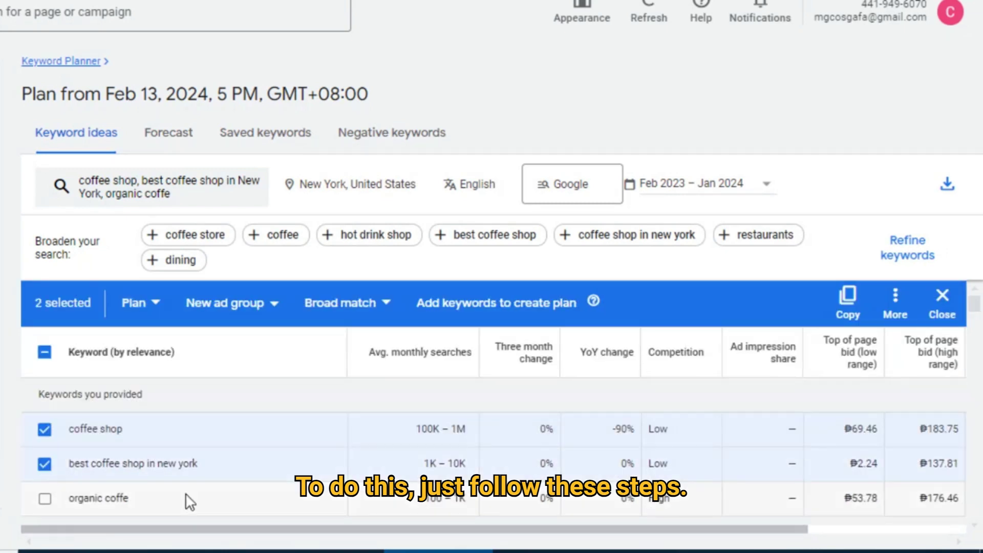
scroll(46, 499, down, 2)
scroll(45, 512, up, 2)
click(45, 498)
scroll(281, 501, down, 3)
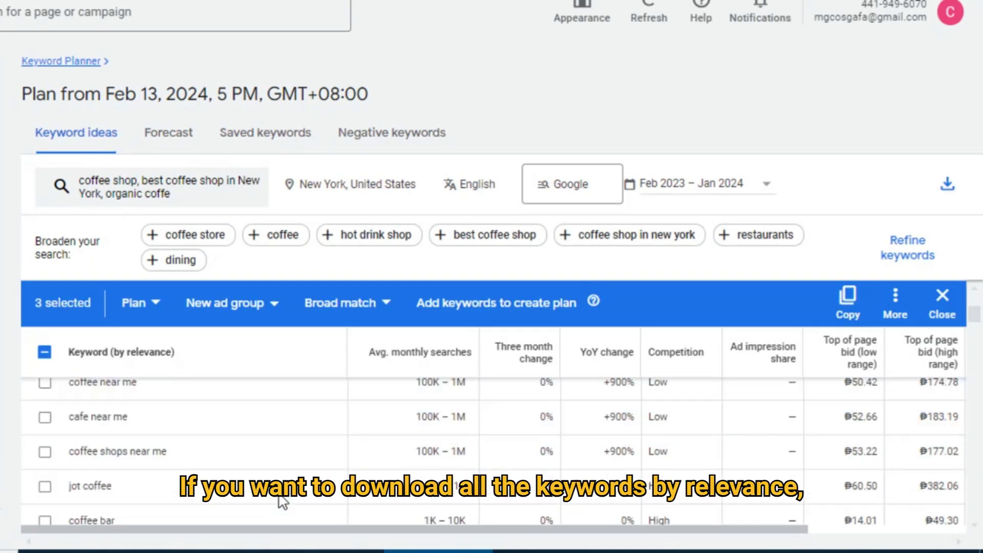
click(45, 451)
Step: Also tick best organic coffee, then use the header checkbox to select all 100 keywords
scroll(237, 479, down, 5)
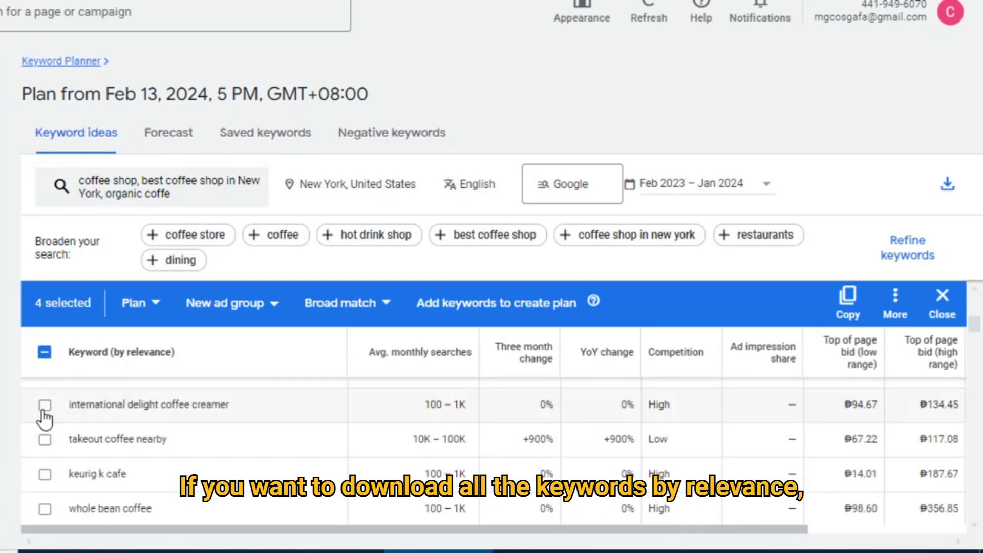
scroll(56, 451, down, 5)
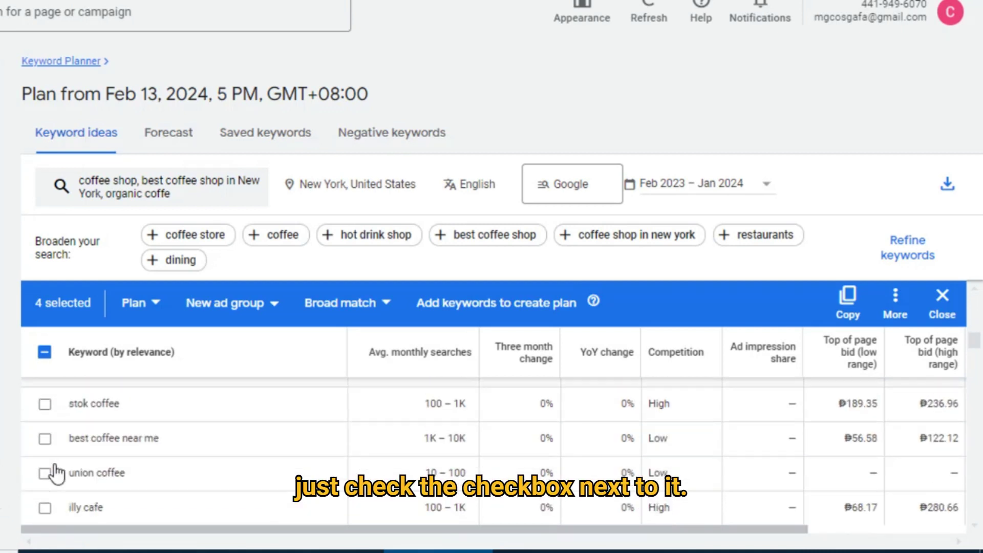
scroll(52, 476, down, 5)
click(44, 437)
scroll(82, 471, down, 5)
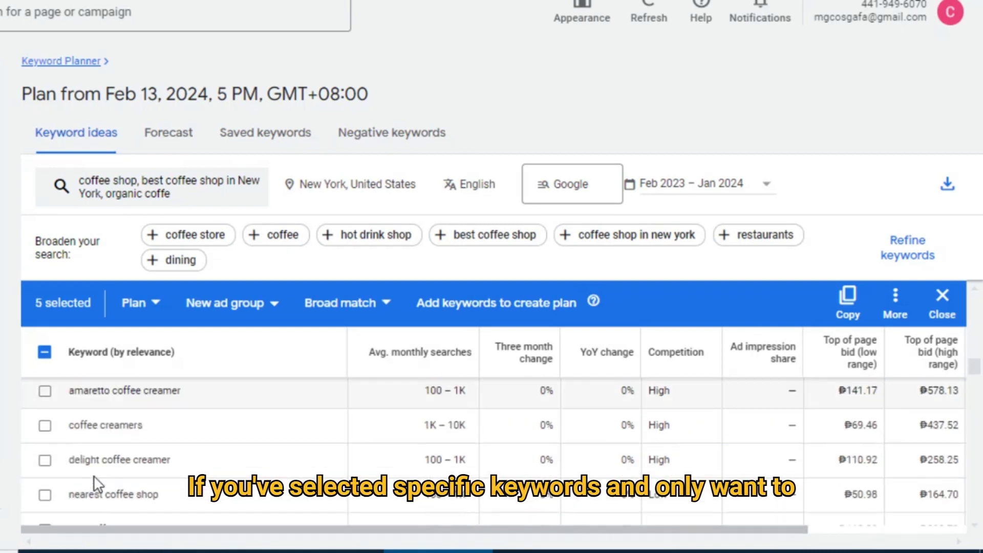
scroll(97, 484, down, 2)
scroll(82, 466, up, 2)
scroll(83, 461, down, 2)
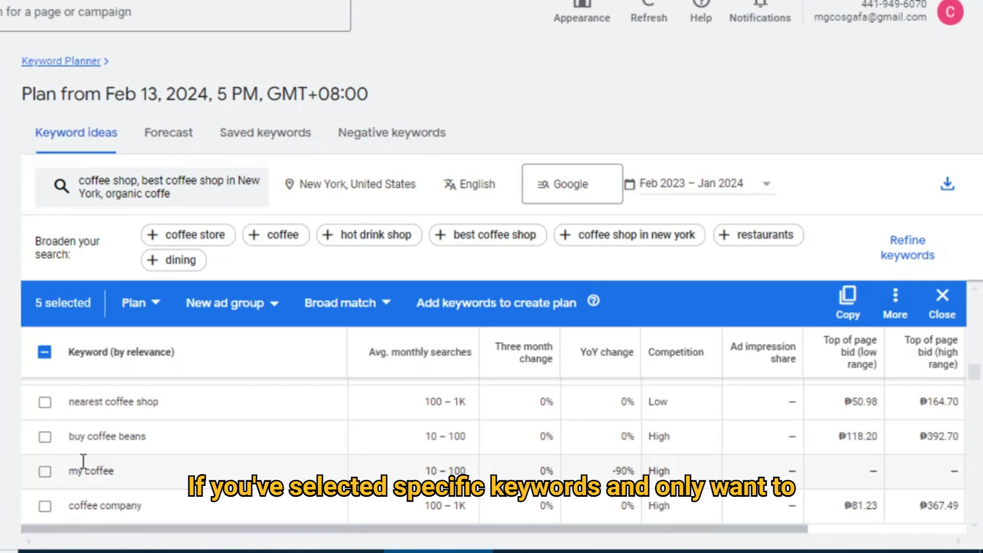
scroll(82, 458, up, 15)
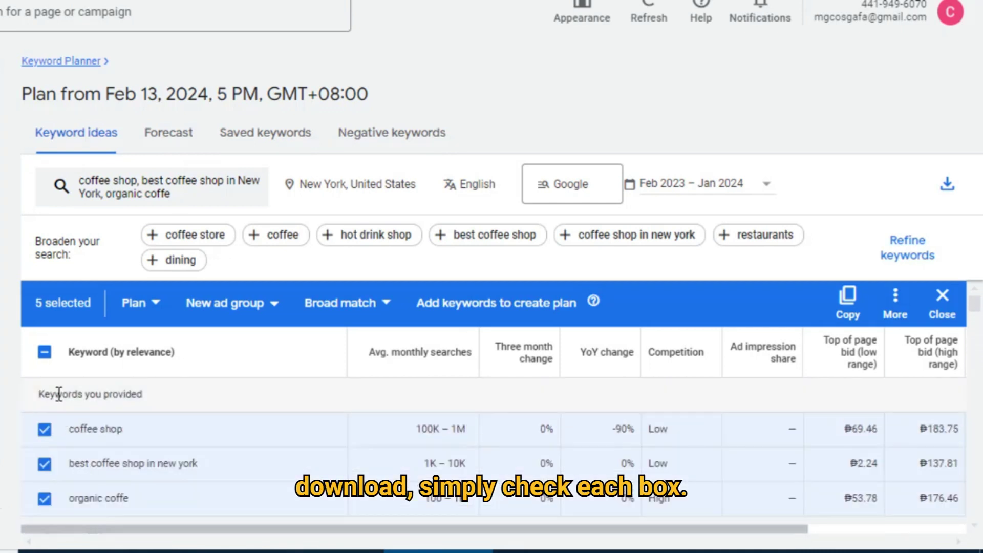
click(43, 355)
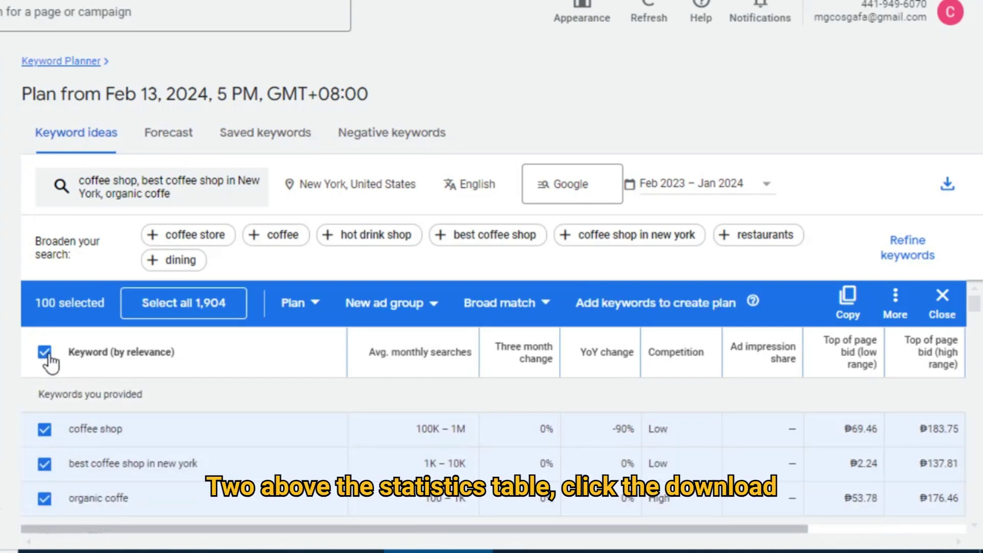
Step: Download the keywords as a Google Sheets file named 'coffee shop keyword' in My Drive
click(953, 190)
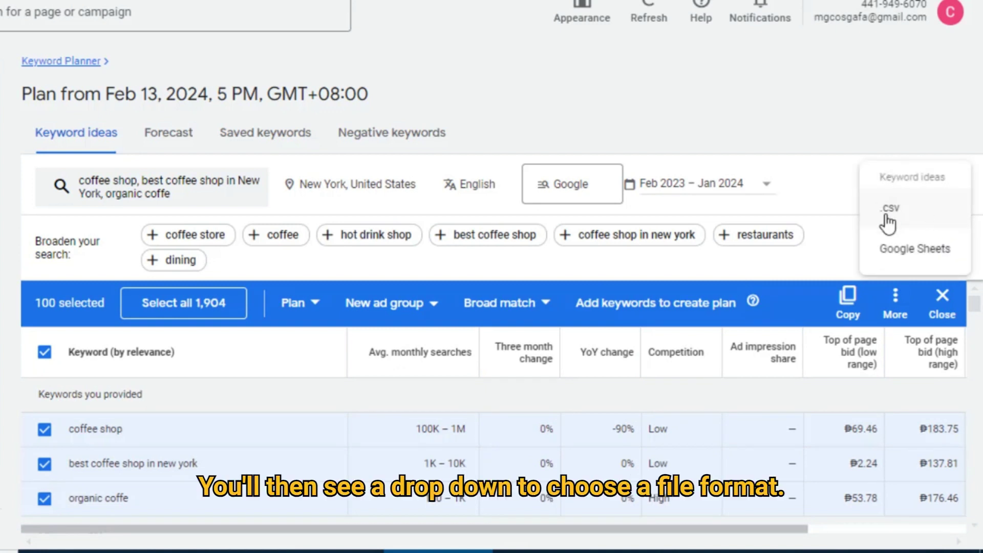
click(915, 251)
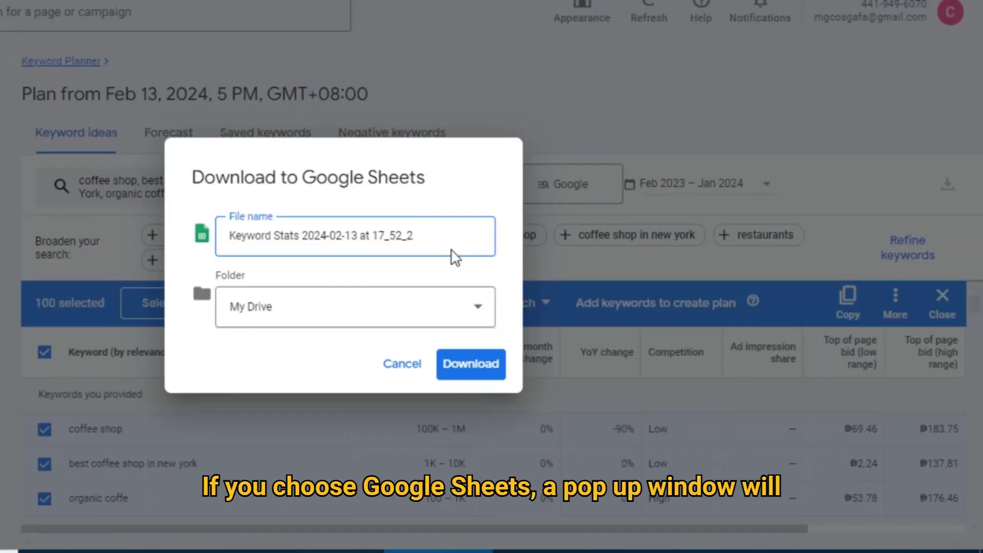
key(BackSpace)
key(BackSpace)
key(BackSpace)
key(BackSpace)
key(BackSpace)
key(BackSpace)
key(BackSpace)
key(BackSpace)
key(BackSpace)
key(BackSpace)
key(BackSpace)
key(BackSpace)
key(BackSpace)
key(BackSpace)
text(coffee)
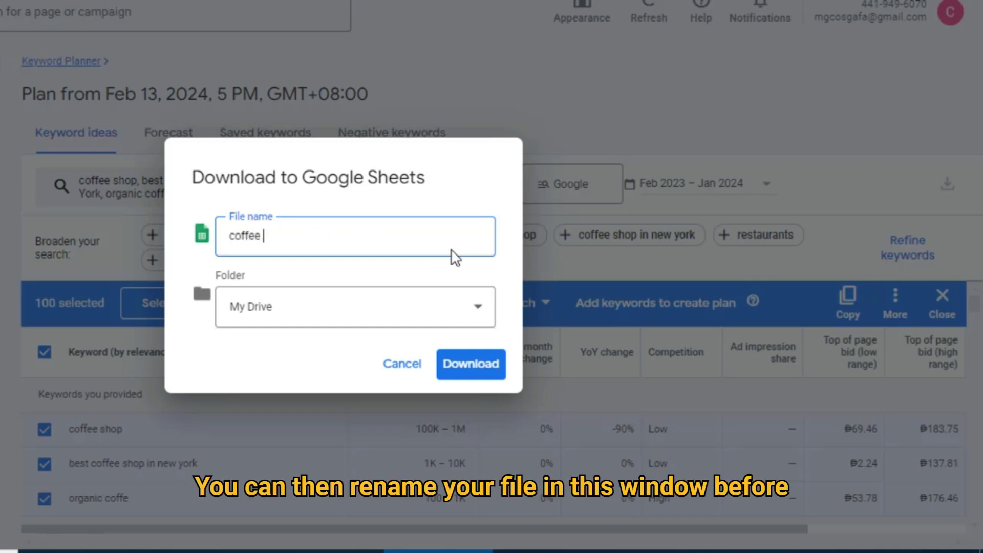
text( shop kew)
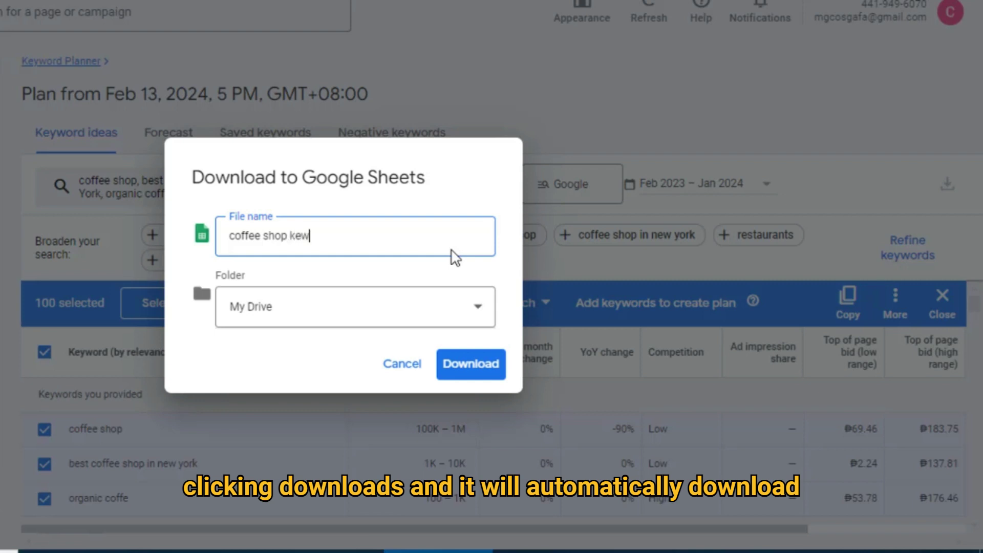
key(BackSpace)
text(yword)
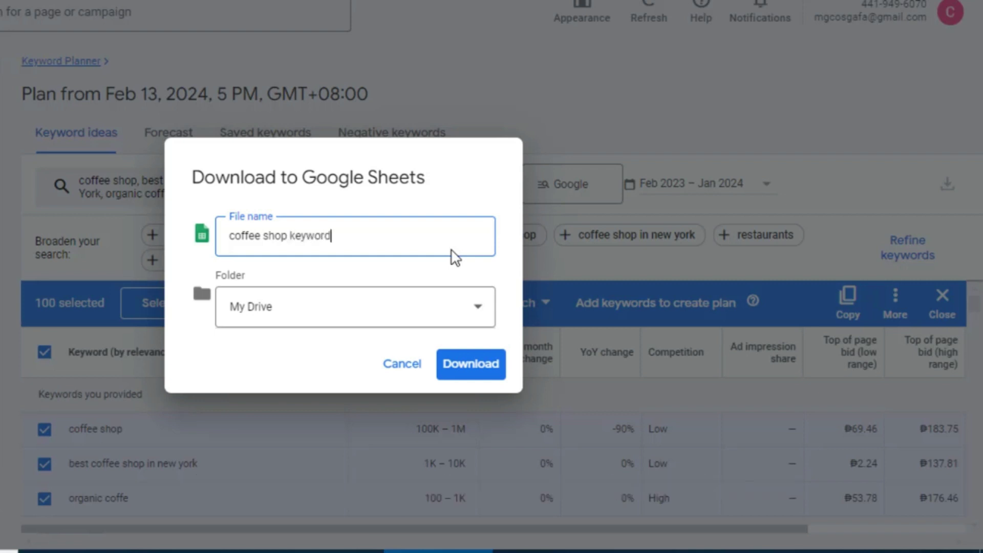
click(481, 374)
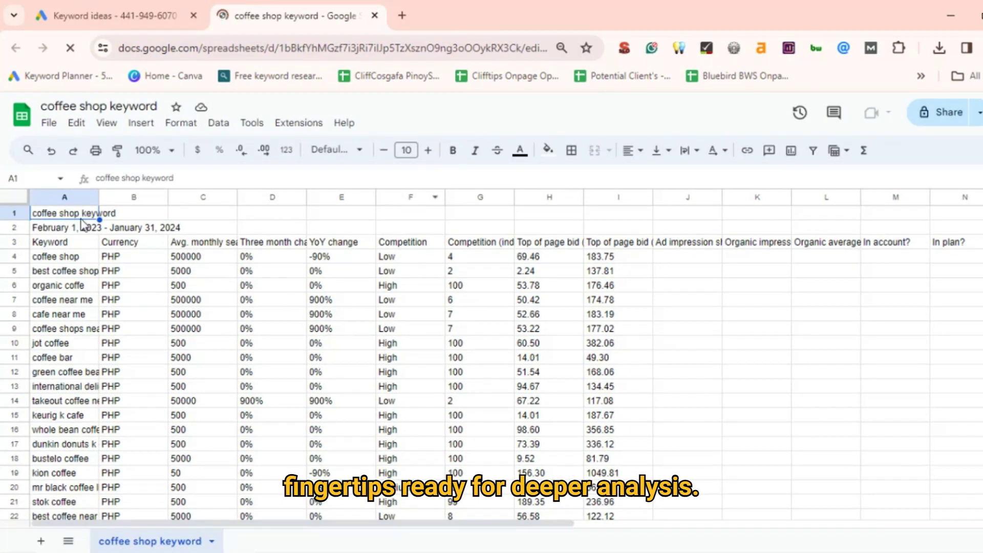
Step: Widen all sheet columns equally, then widen column A to fit the keywords
key(ctrl+a)
drag(99, 197, 157, 198)
click(189, 266)
click(391, 314)
Step: Add a filter to header row 3 of the keyword data
click(582, 245)
key(shift+space)
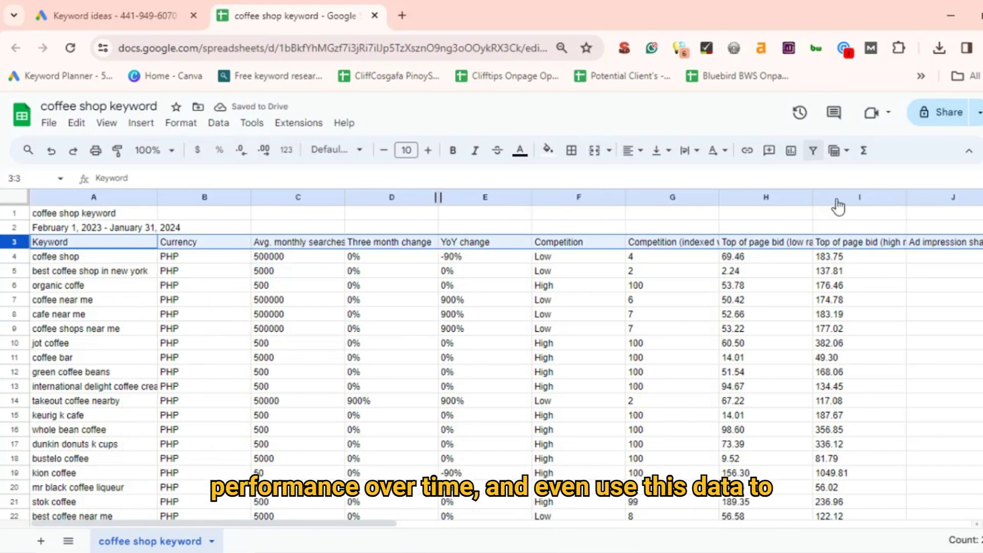
key(ctrl+alt+r)
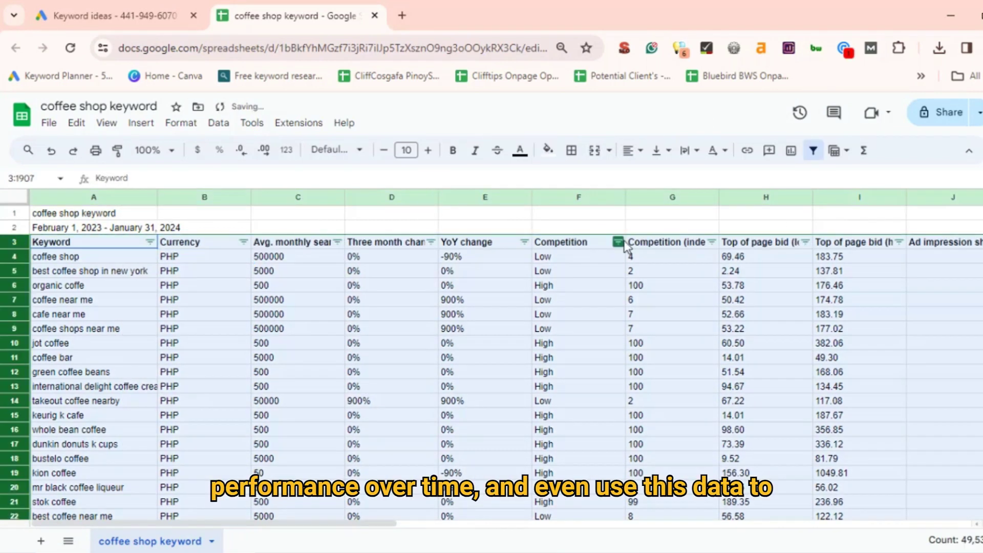
Step: Filter the Competition column to show only Low competition keywords
click(618, 241)
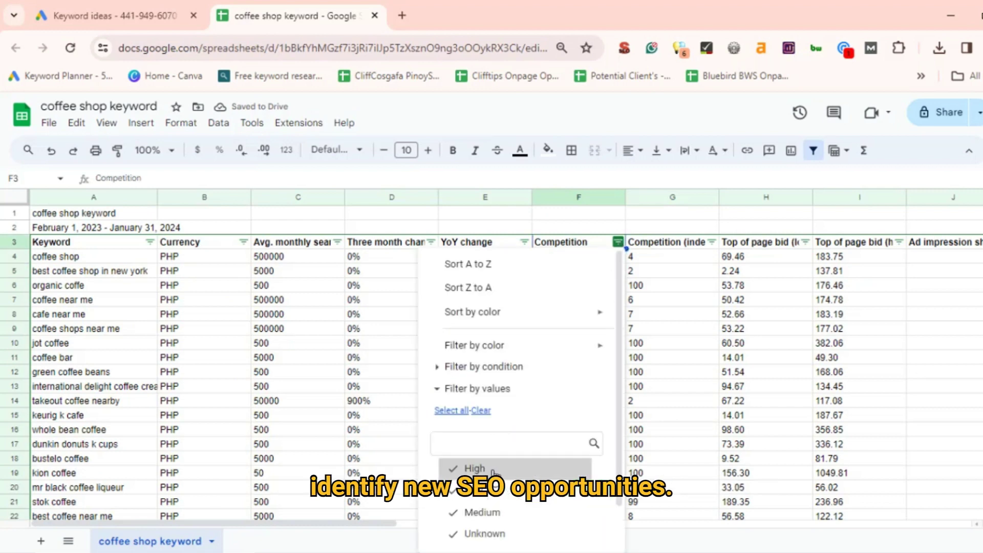
scroll(512, 533, down, 1)
scroll(490, 428, up, 1)
scroll(481, 389, down, 1)
click(481, 359)
click(474, 439)
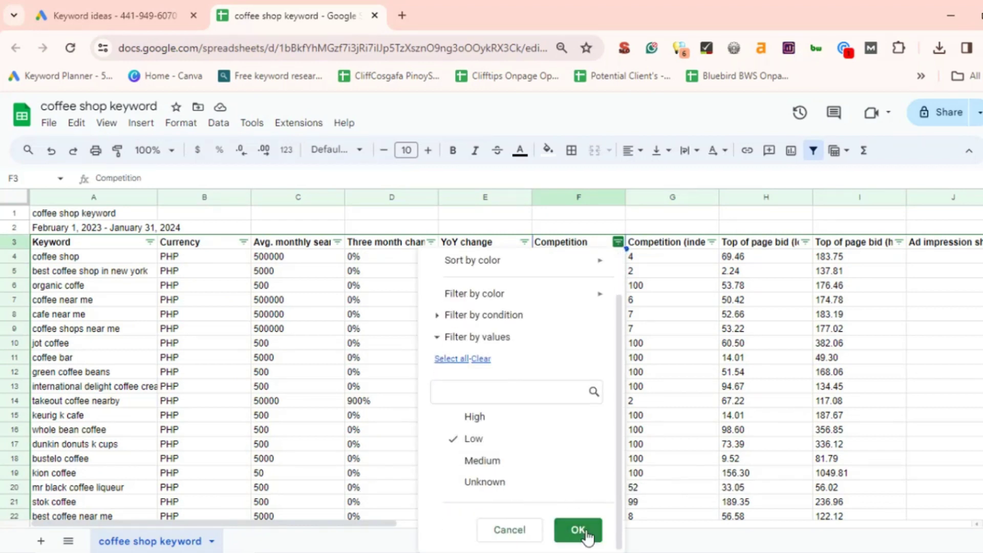
click(578, 529)
click(92, 256)
scroll(135, 303, down, 10)
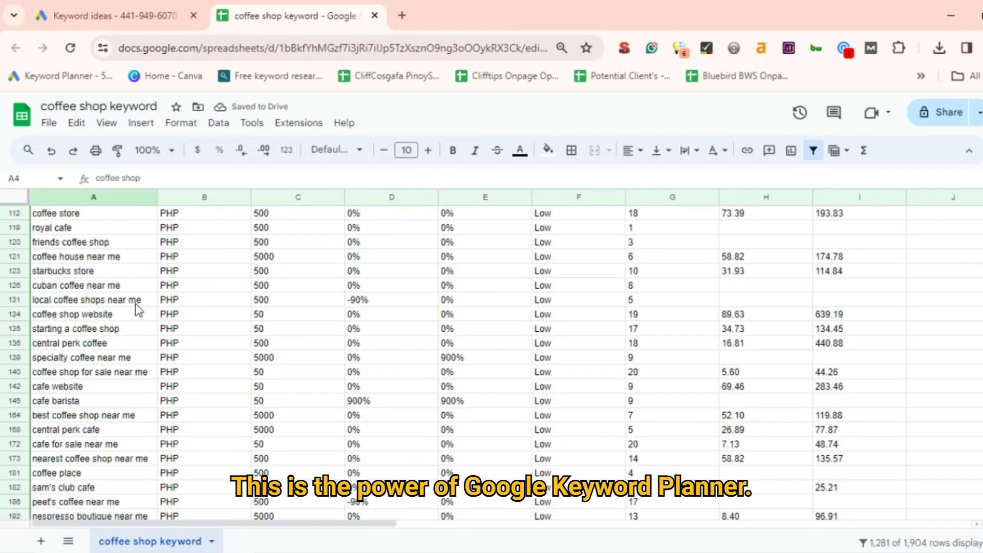
scroll(135, 303, up, 10)
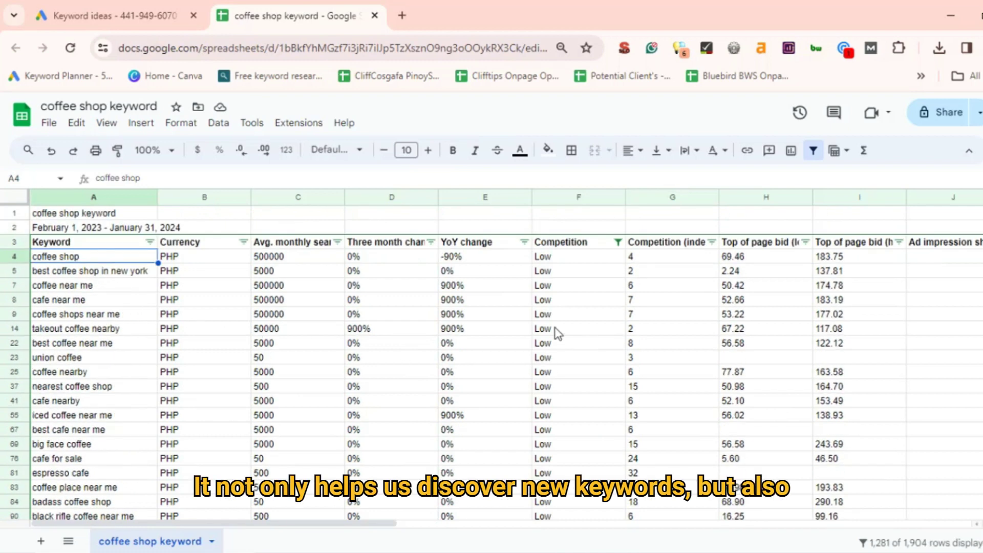
Step: Filter Avg. monthly searches to 5000 and 500, leaving 474 rows
click(337, 242)
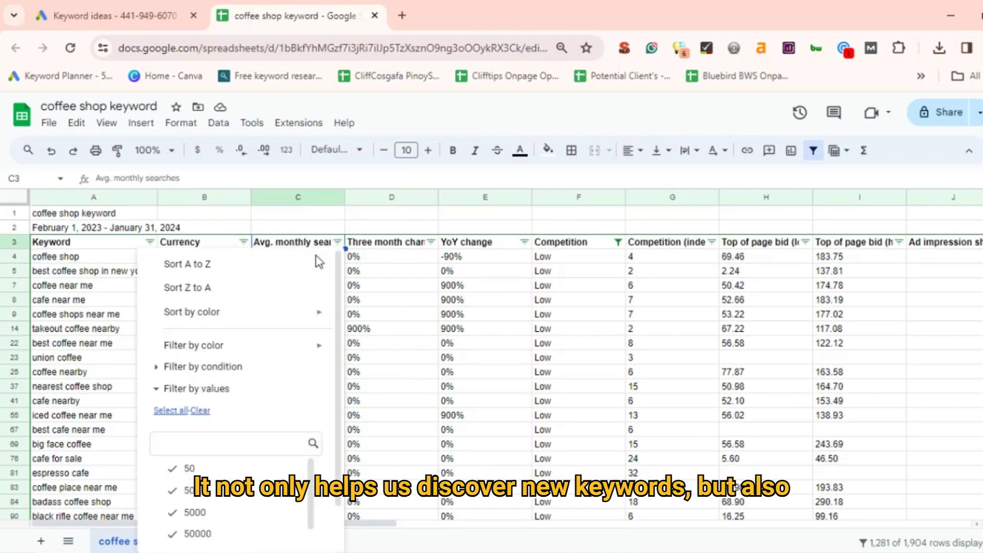
click(235, 512)
scroll(234, 512, down, 1)
scroll(237, 494, up, 1)
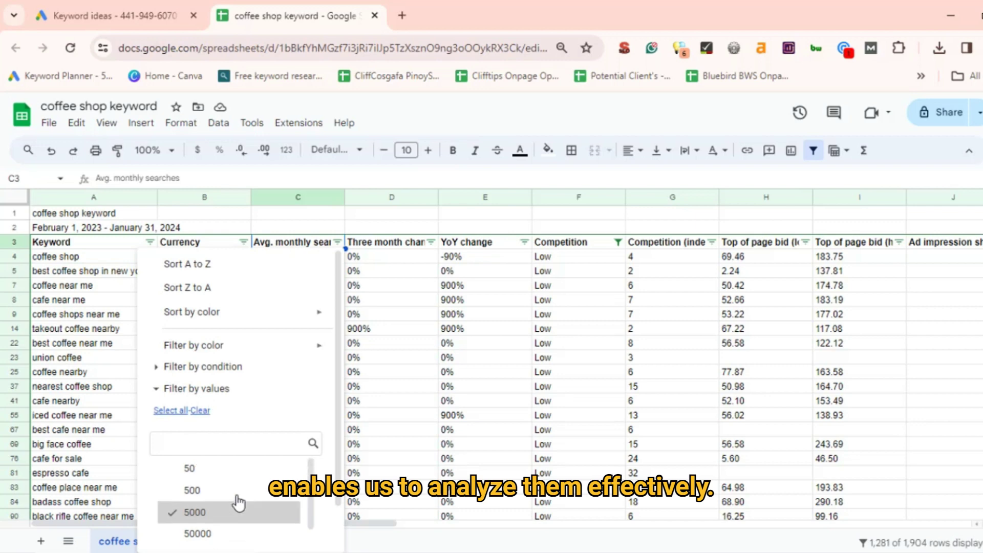
click(238, 490)
scroll(317, 492, down, 3)
click(293, 529)
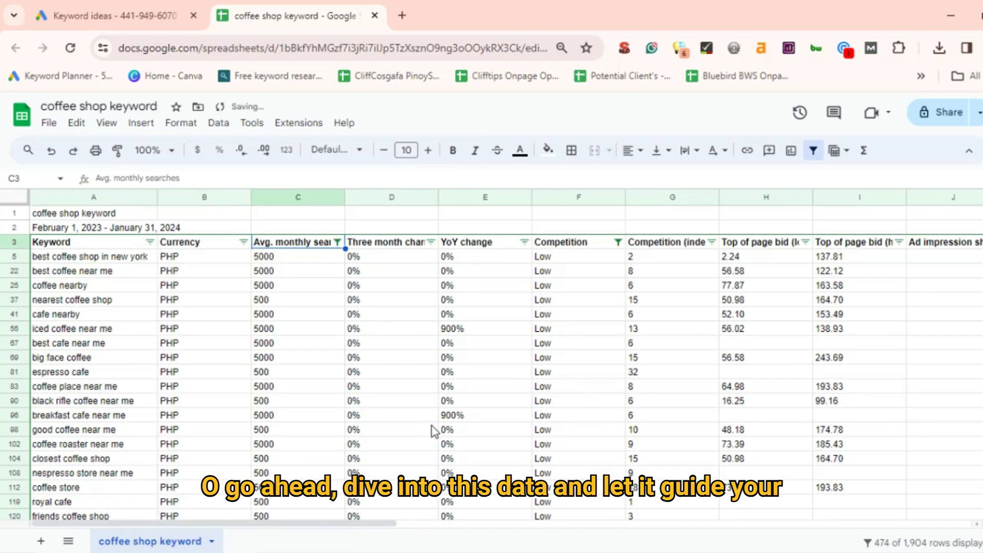
scroll(891, 324, down, 1)
scroll(893, 326, up, 1)
scroll(892, 326, down, 3)
scroll(892, 326, up, 3)
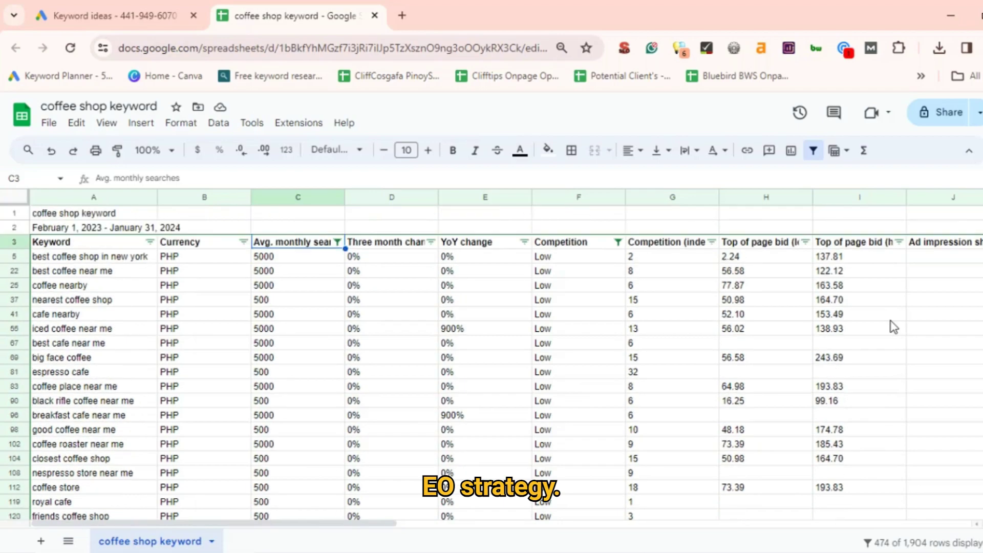